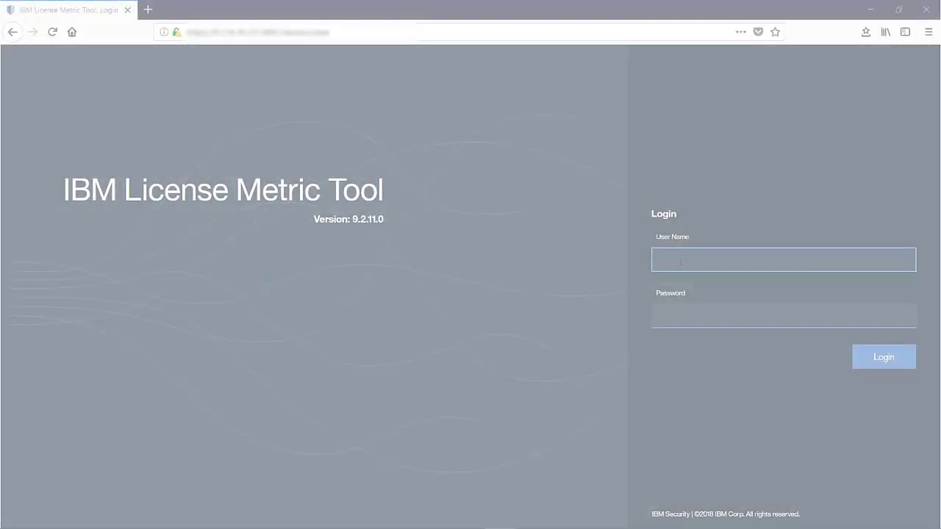
Sign in with the administrator user name and password.
type("Adm")
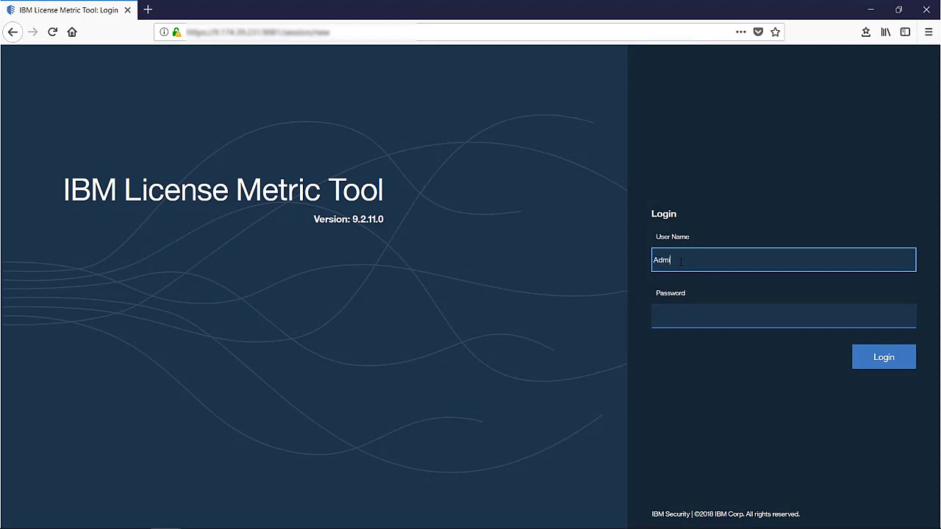
type("in")
key("Tab")
type("••••••")
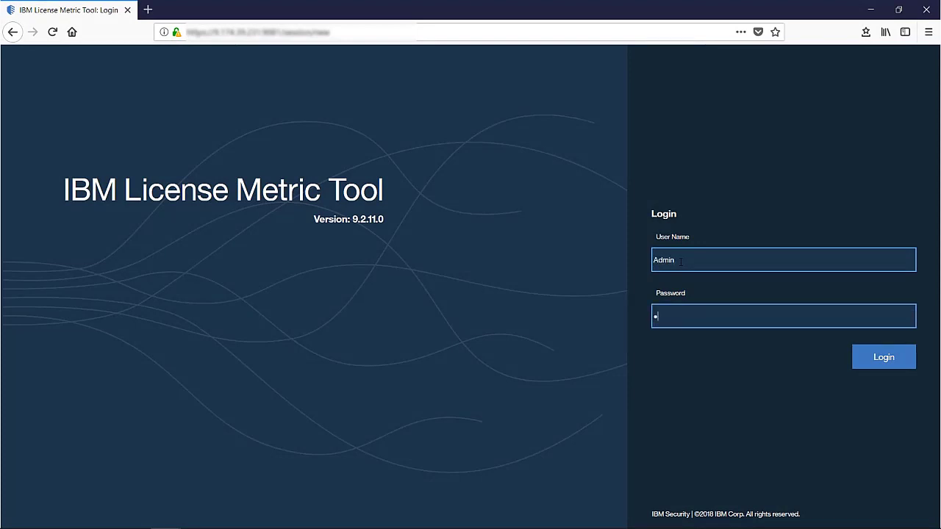
type("••")
key("Return")
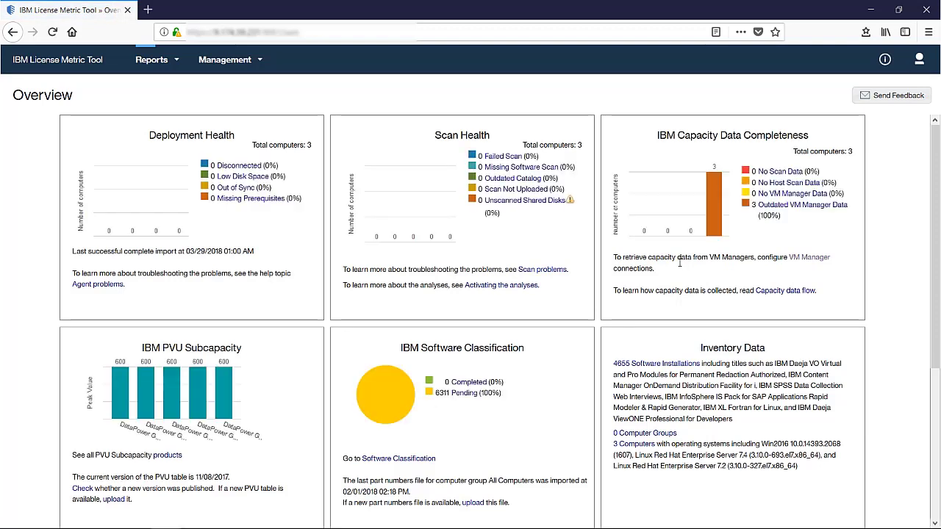
left_click(251, 55)
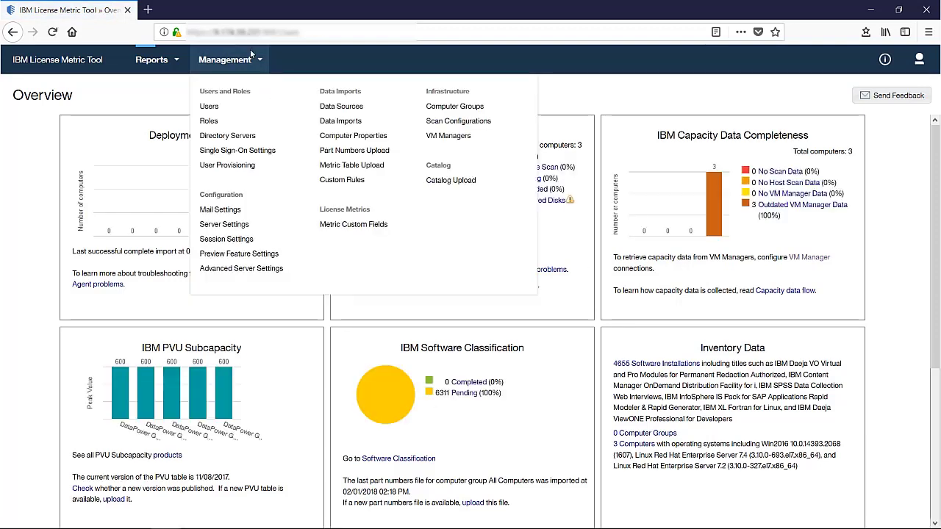
left_click(440, 138)
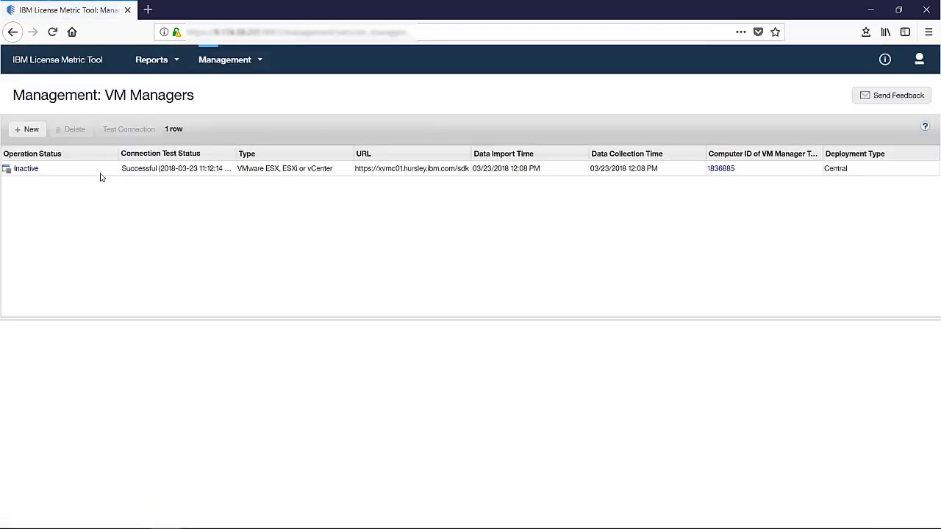
left_click(45, 127)
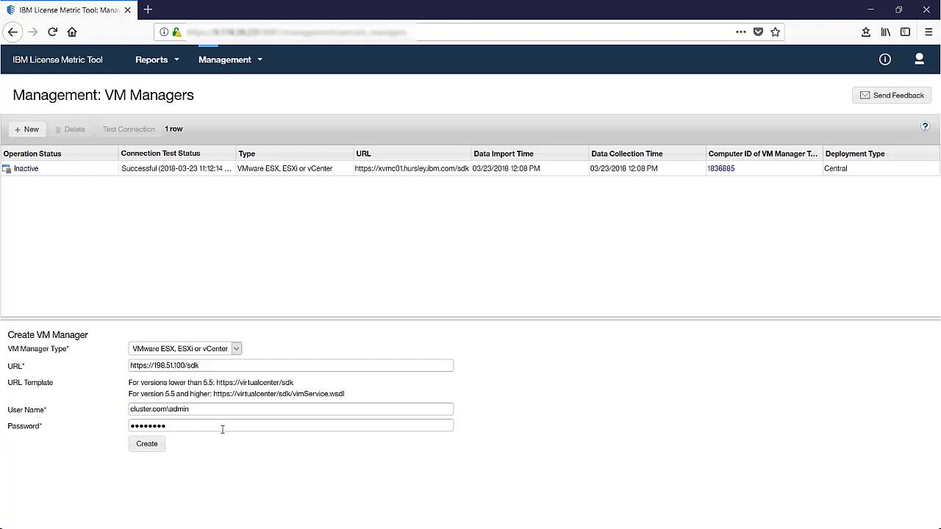
left_click(138, 451)
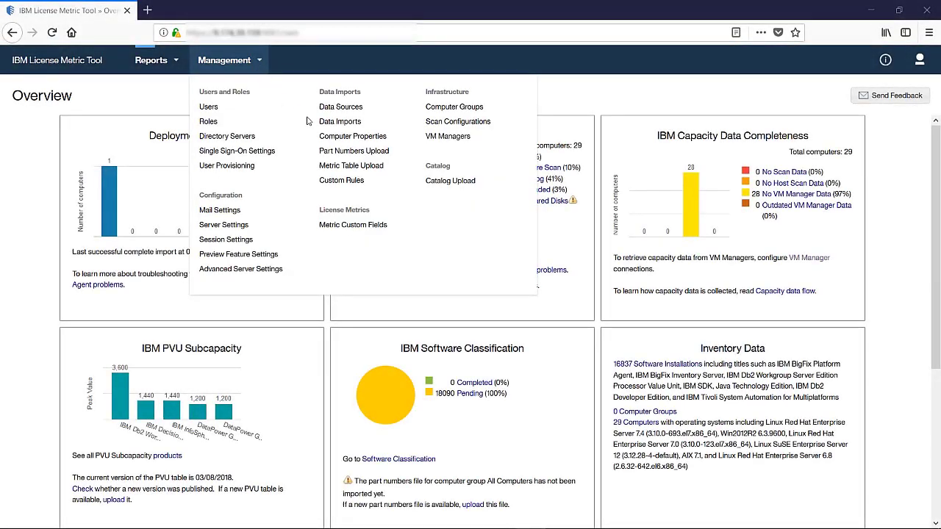
Go to Management > Data Imports to view import settings and the 03/26/2018 import history.
left_click(328, 123)
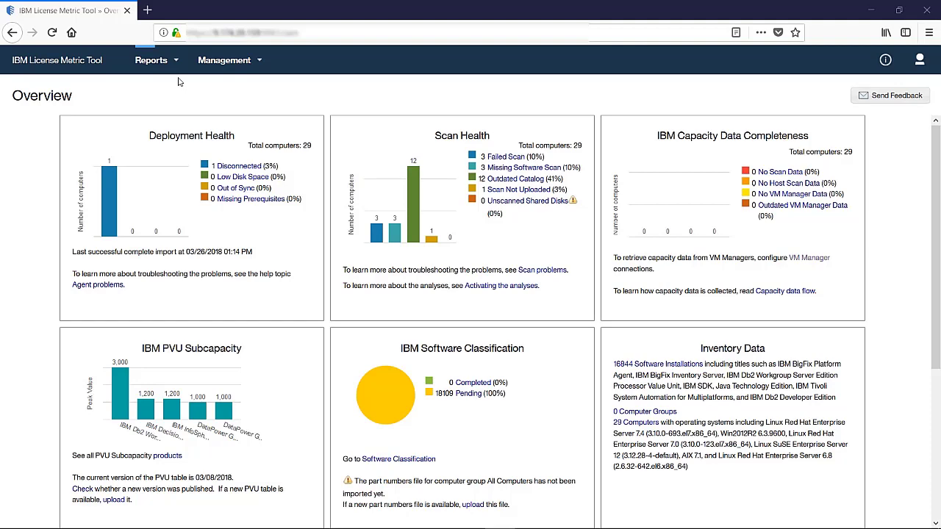
left_click(179, 63)
left_click(176, 195)
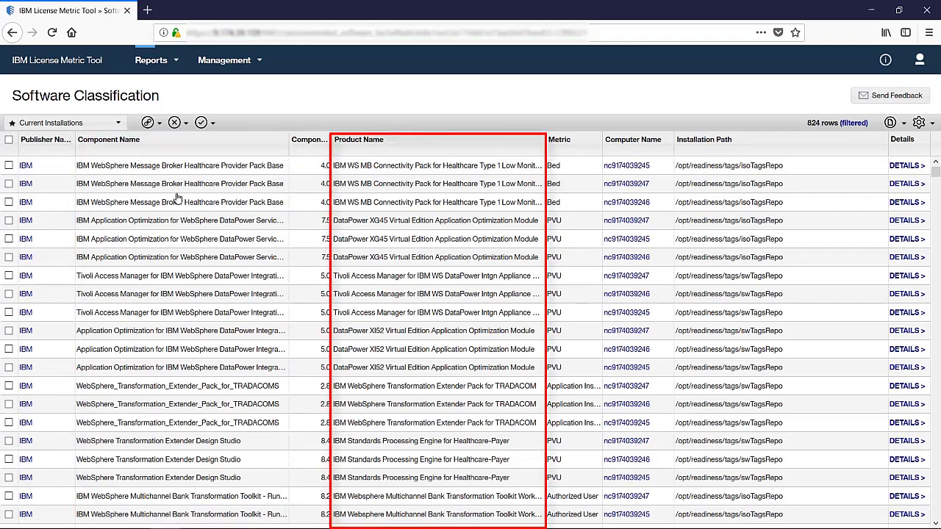
scroll(176, 197, "down", 5)
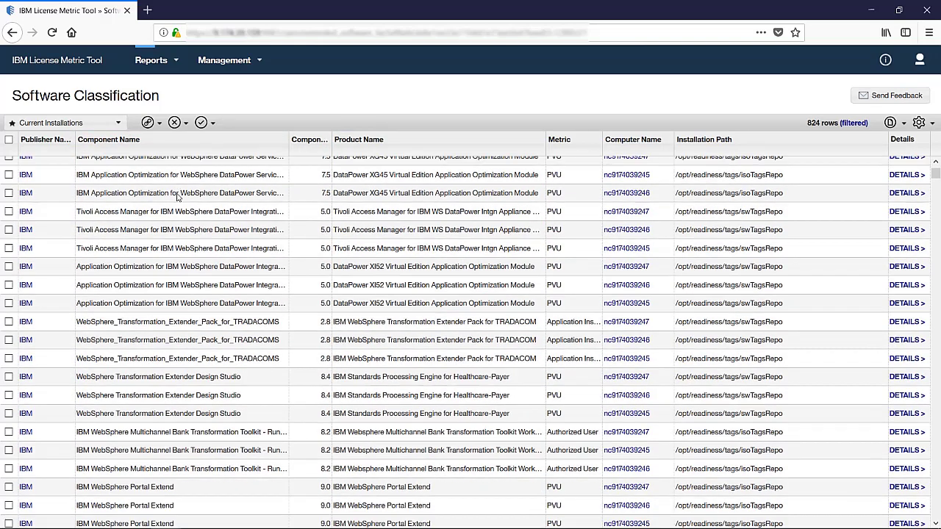
scroll(176, 197, "down", 8)
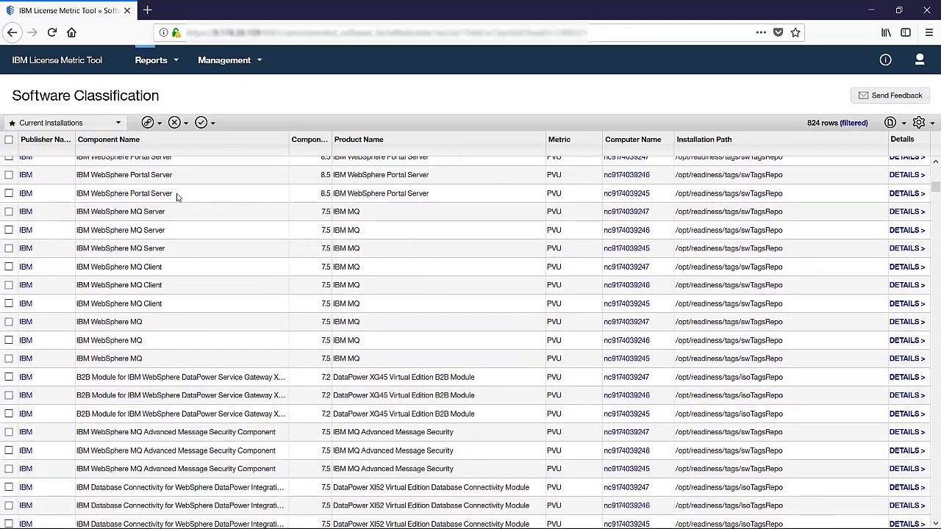
scroll(176, 197, "down", 2)
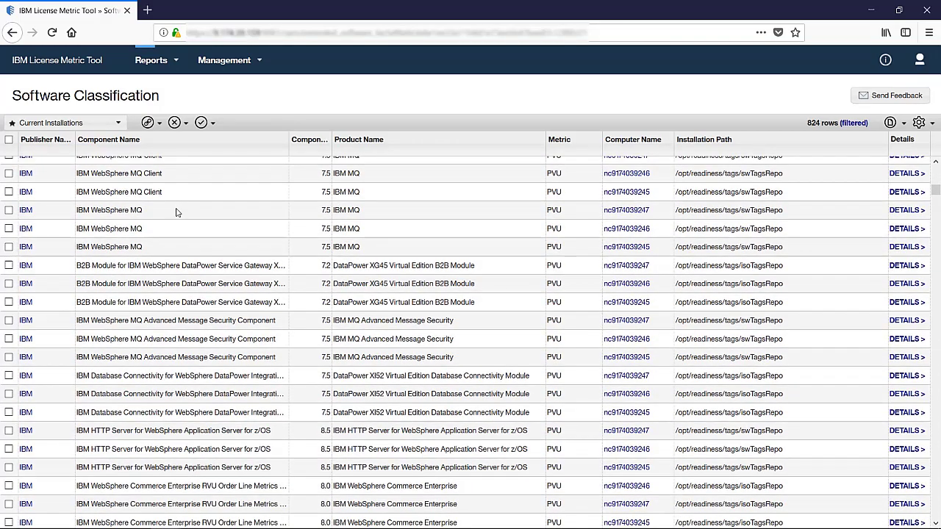
left_click(175, 212)
left_click(158, 123)
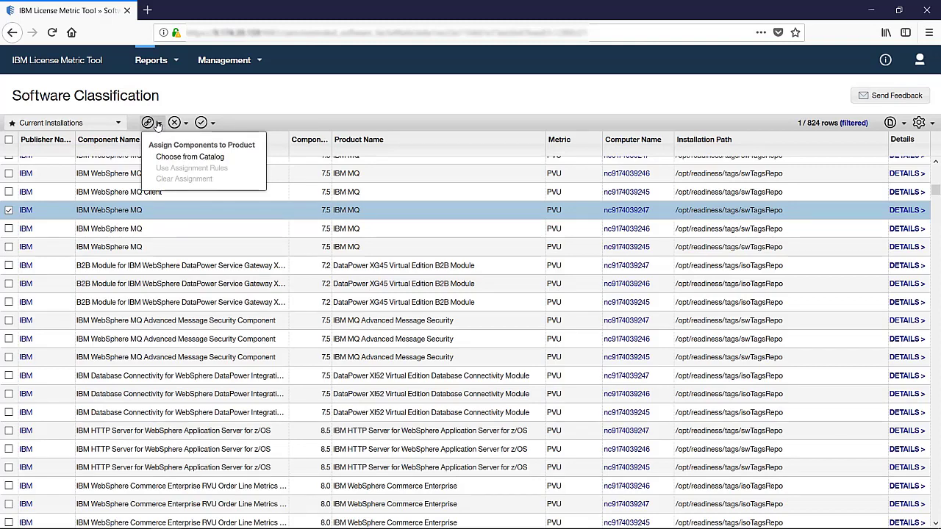
From the catalog filtered by 'IBM MQ', assign the component to IBM MQ Advanced 8.0 (PVU).
left_click(163, 162)
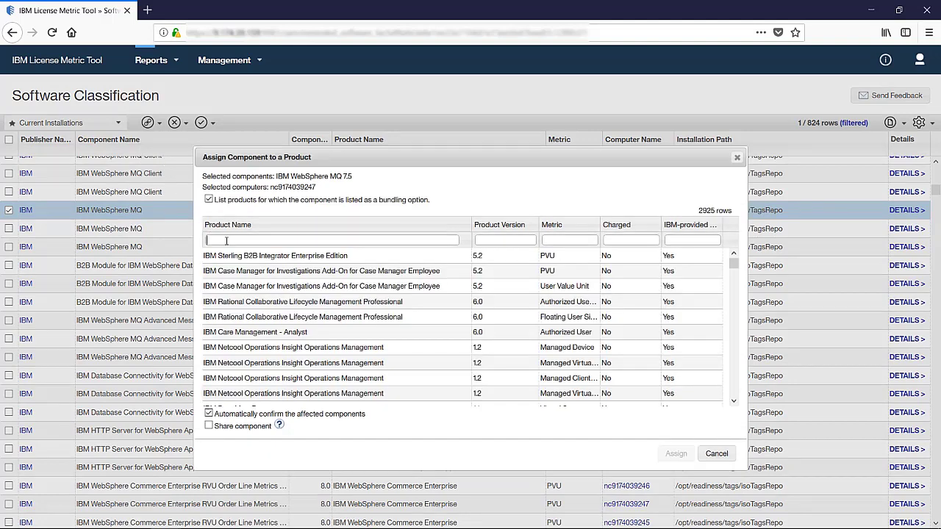
type("IBM MQ")
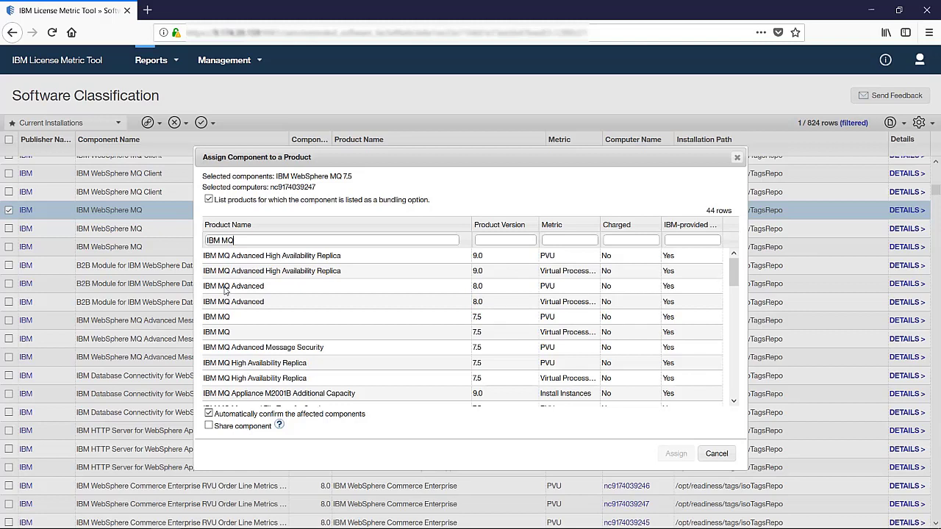
left_click(225, 290)
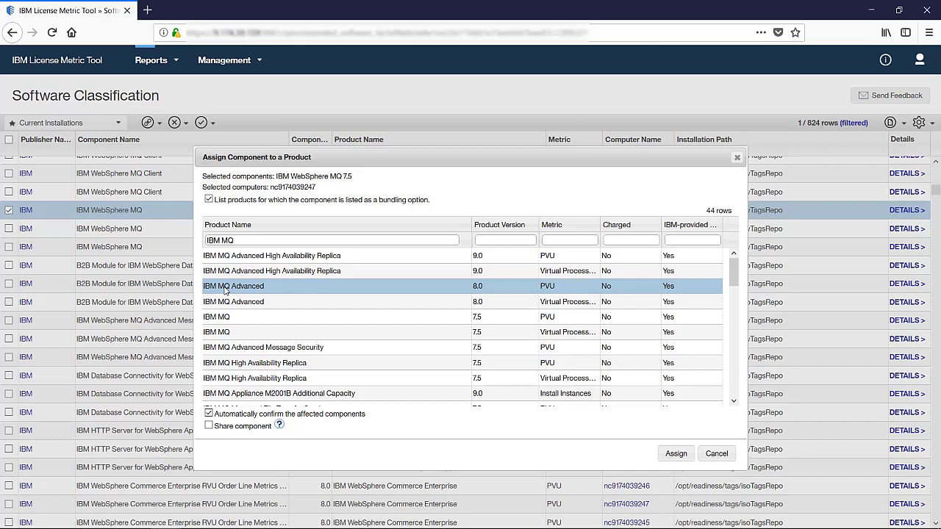
left_click(674, 457)
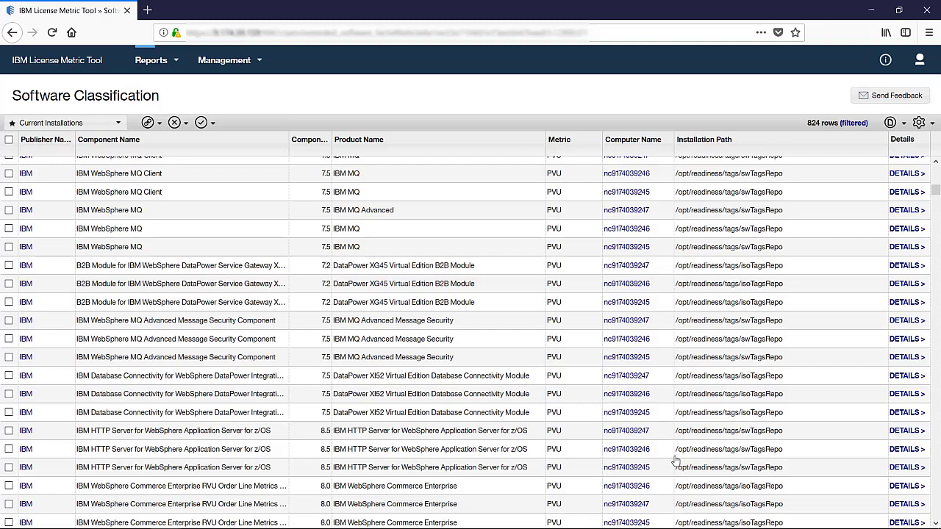
Exclude IBM MQ Advanced 8.0 from metric calculation, commenting 'The product is installed on a test environment.'.
left_click(271, 213)
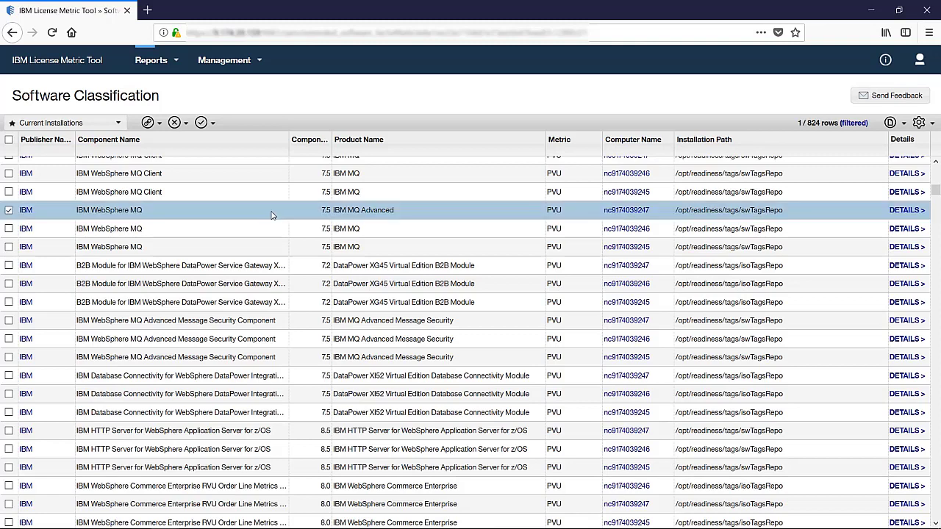
left_click(174, 124)
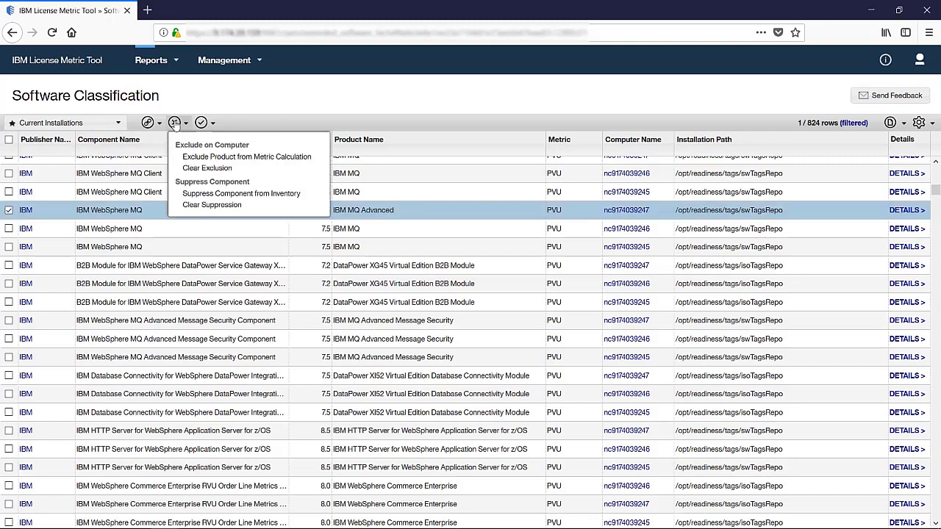
left_click(197, 158)
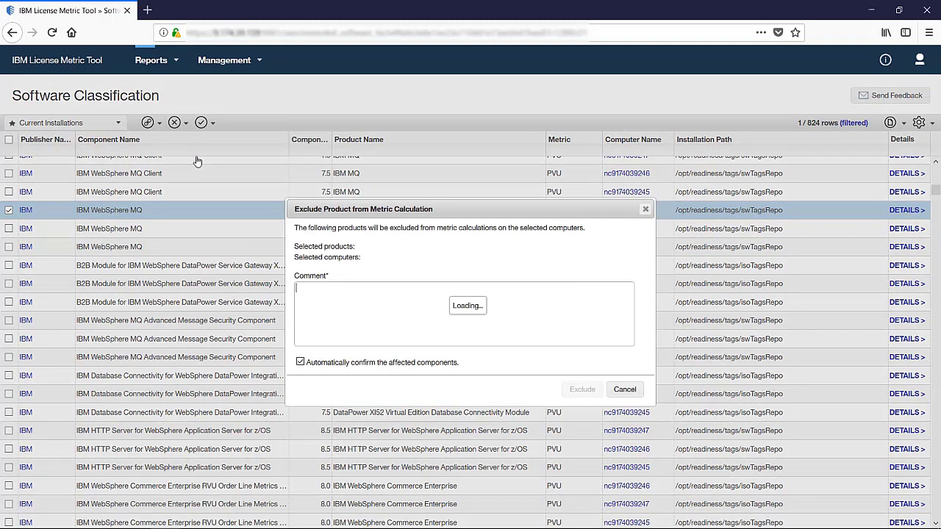
type("The product is installed on a test environment.")
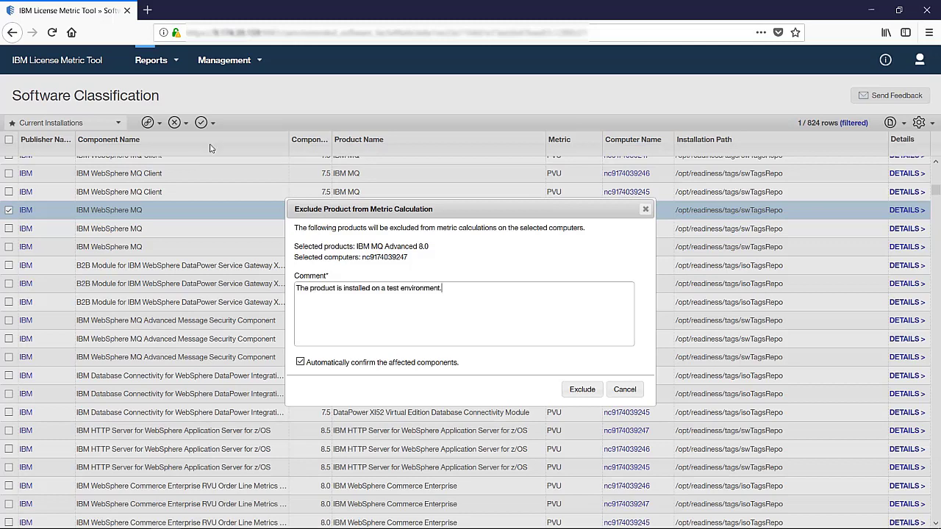
left_click(577, 390)
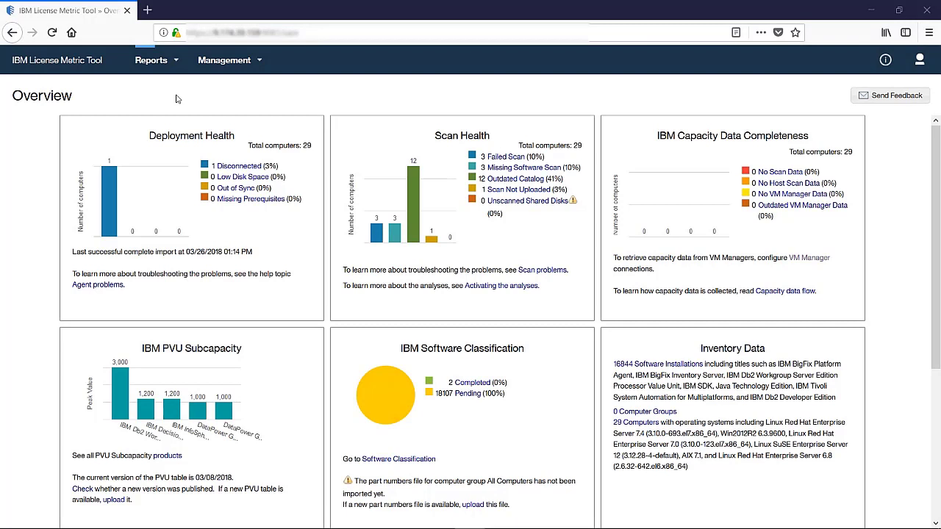
Switch the All IBM Metrics report to the IBM PVU Subcapacity view and recalculate it.
left_click(176, 65)
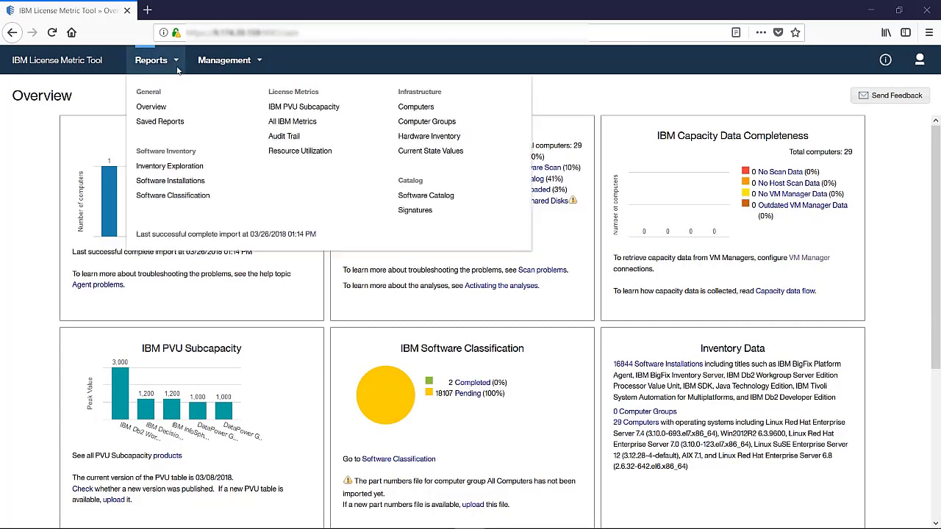
left_click(279, 125)
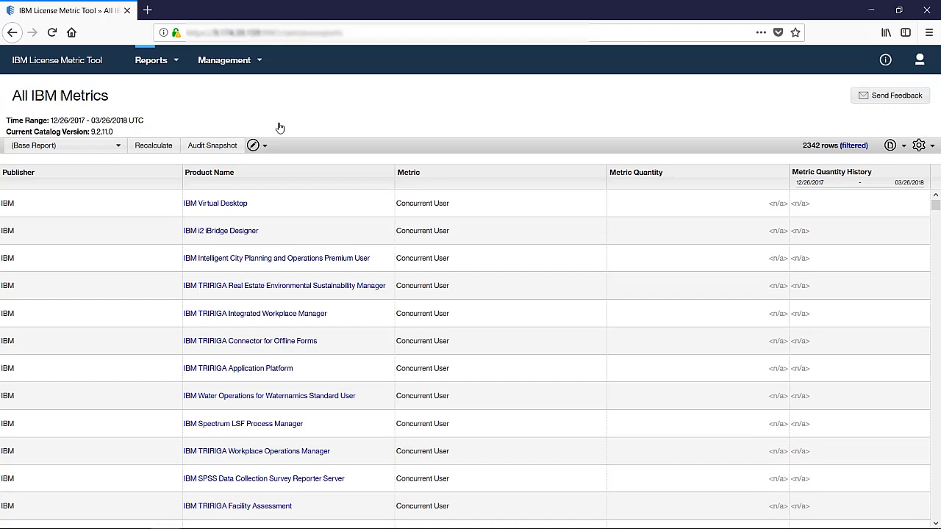
left_click(123, 145)
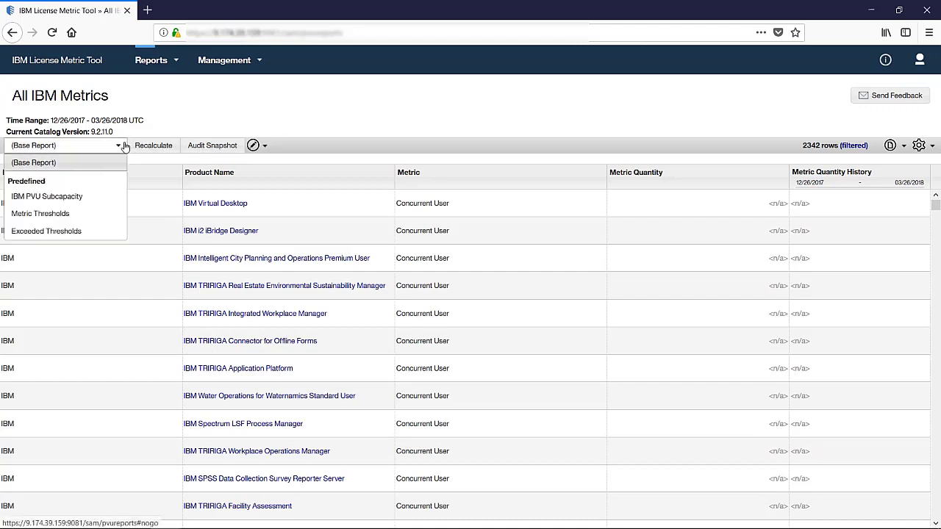
left_click(108, 198)
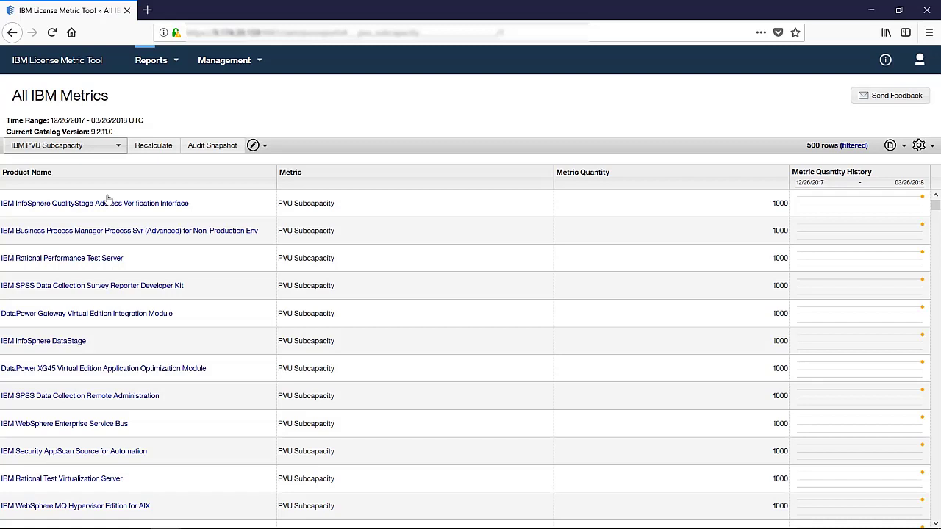
left_click(155, 148)
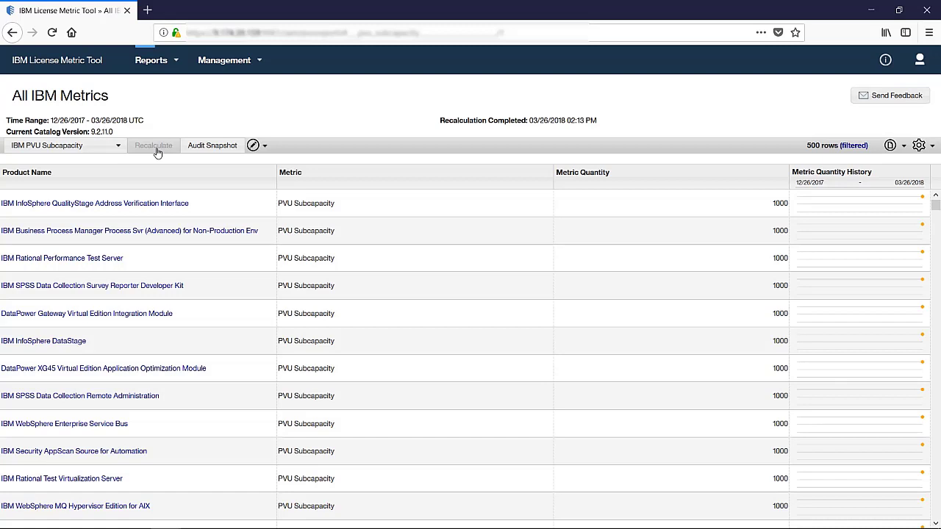
Generate an audit snapshot and save audit_snapshot_2018-03-26_12-14-16.265.zip to disk.
left_click(211, 147)
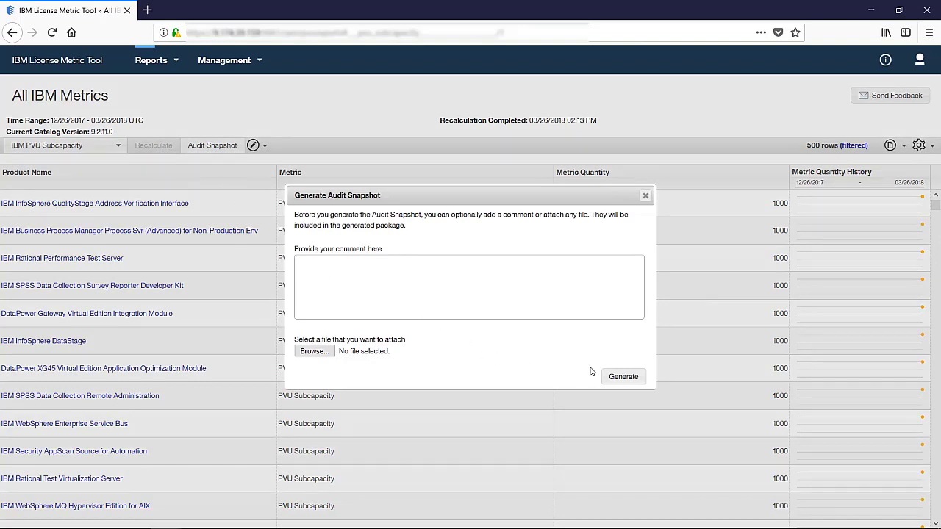
left_click(623, 376)
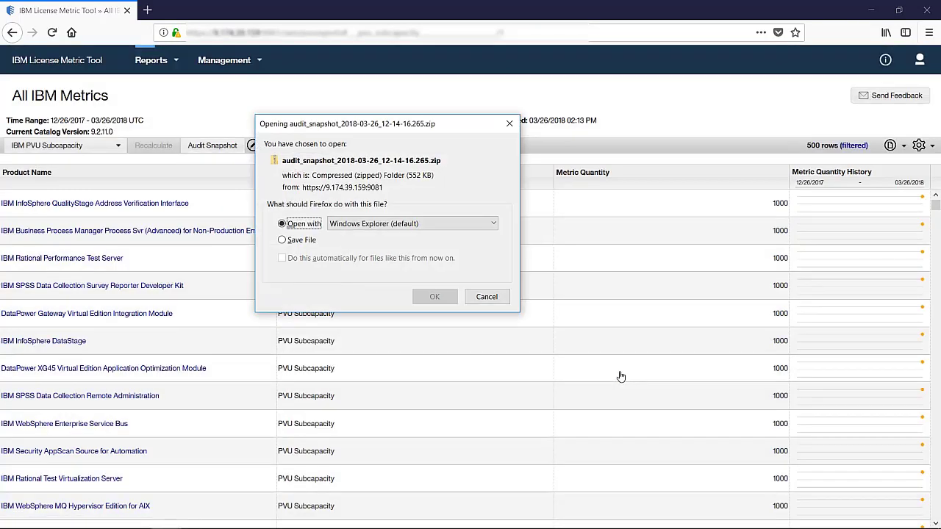
left_click(298, 242)
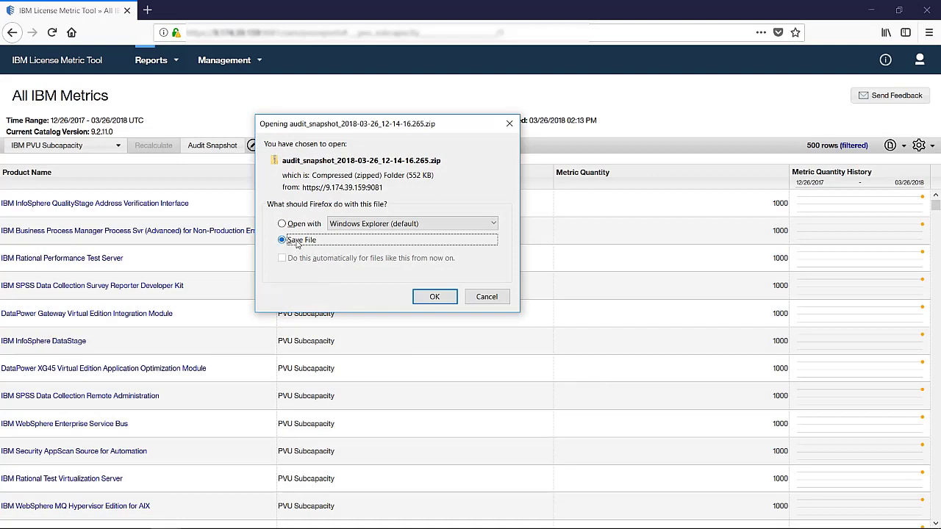
left_click(434, 296)
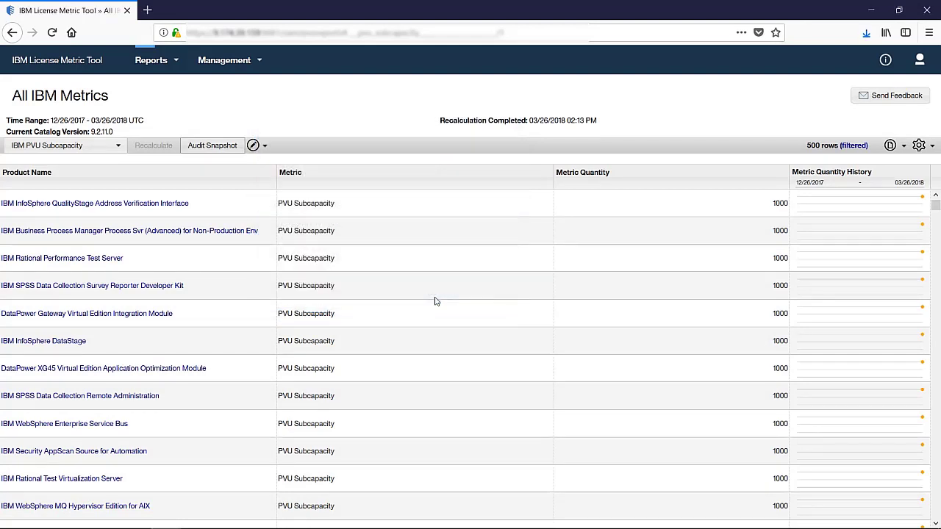